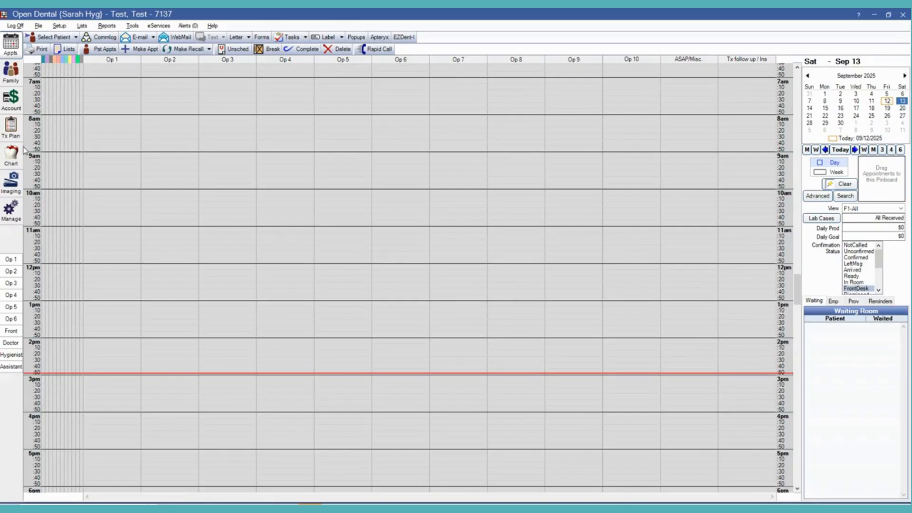
- Open the test patient's chart, launch EzDent-i for that patient, and bring up IO Sensor image acquisition
click(16, 164)
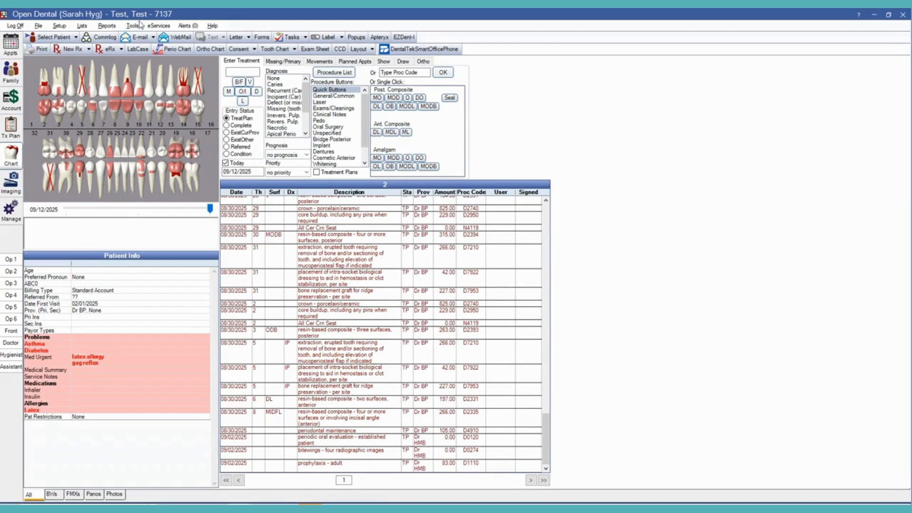
click(403, 37)
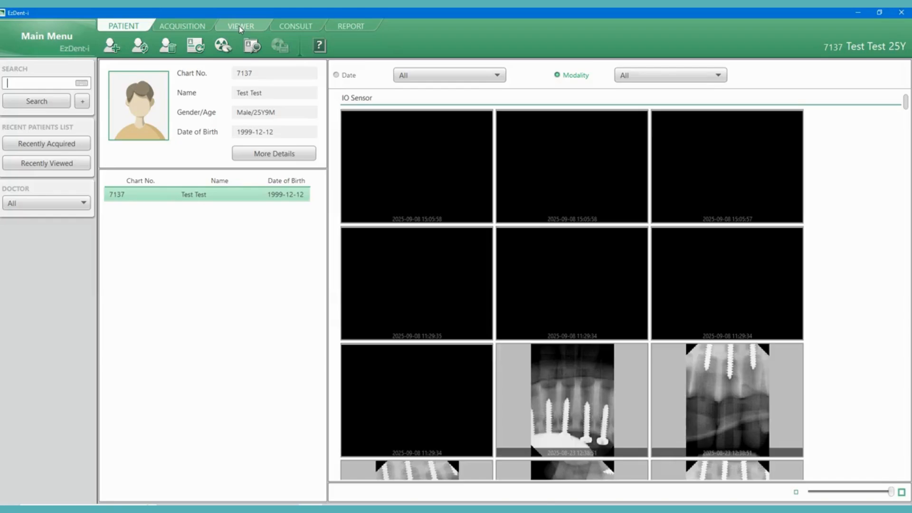
click(188, 26)
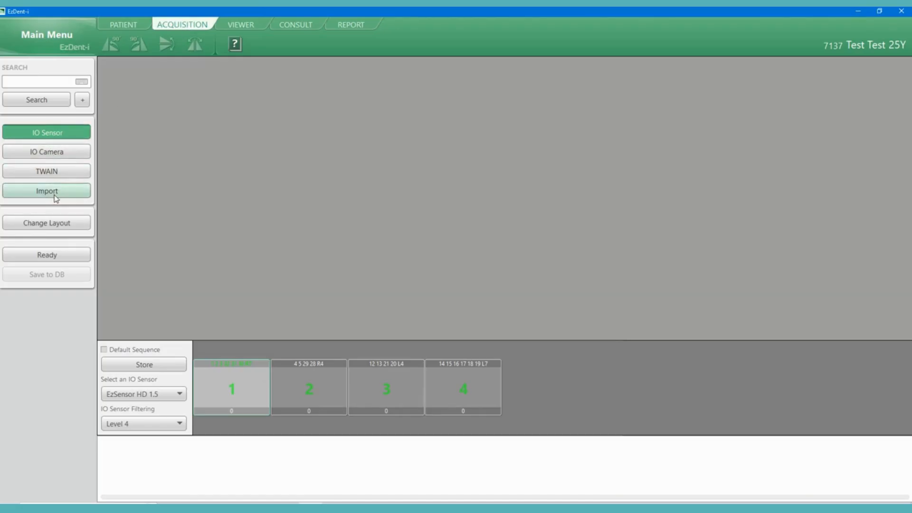
click(61, 136)
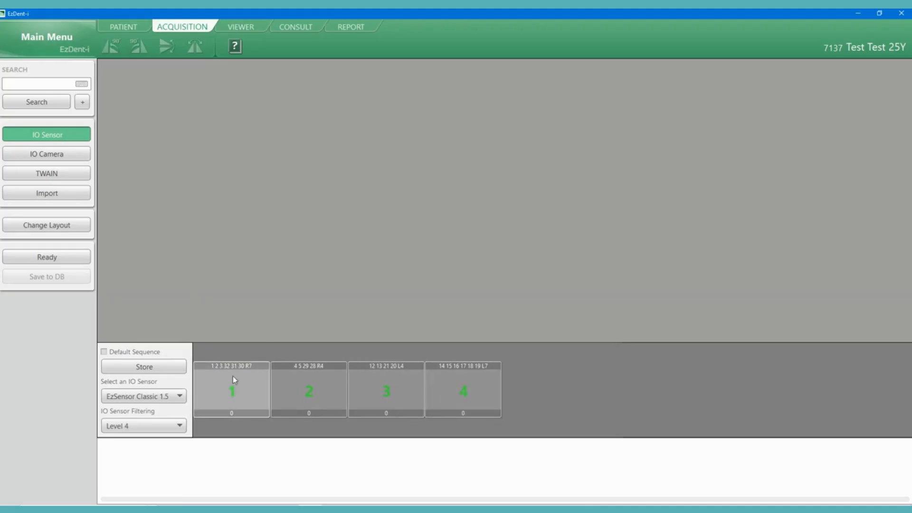
- Switch the acquisition layout to 4 BW 3 PA NEW, and to 18 FMX NEW
click(77, 226)
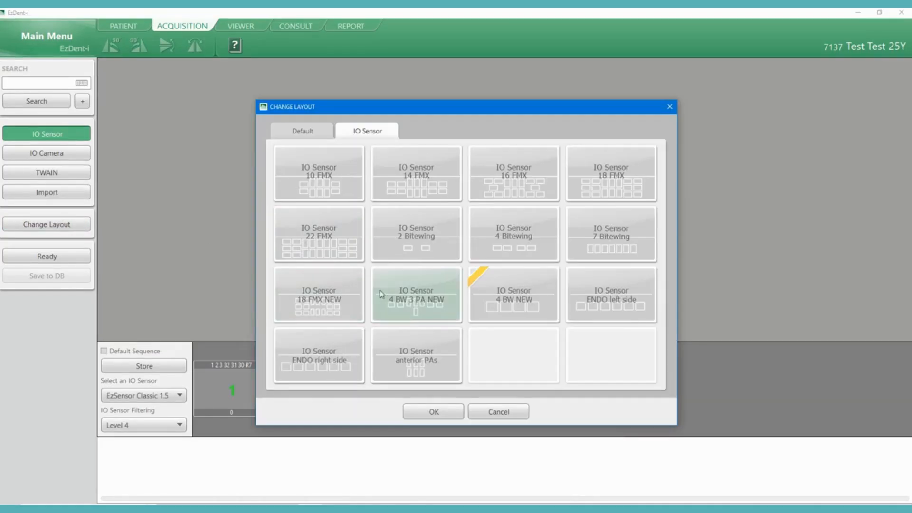
double_click(393, 292)
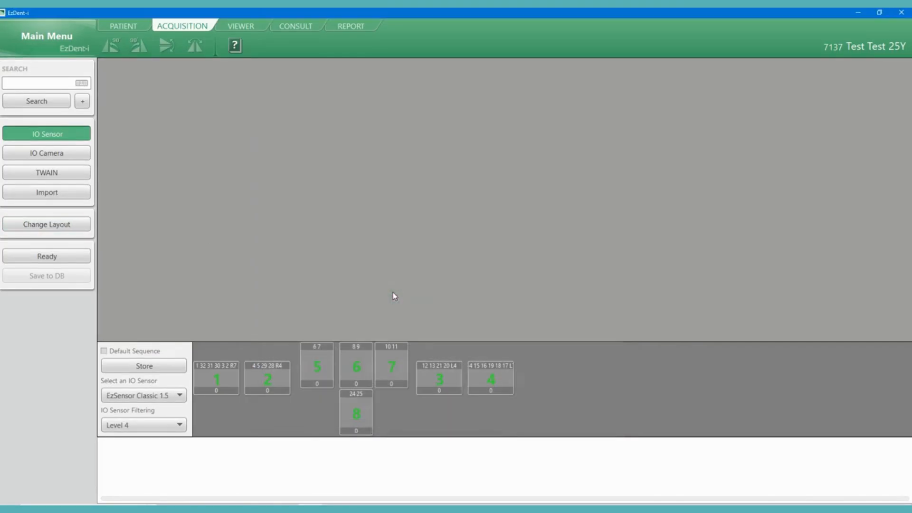
click(22, 225)
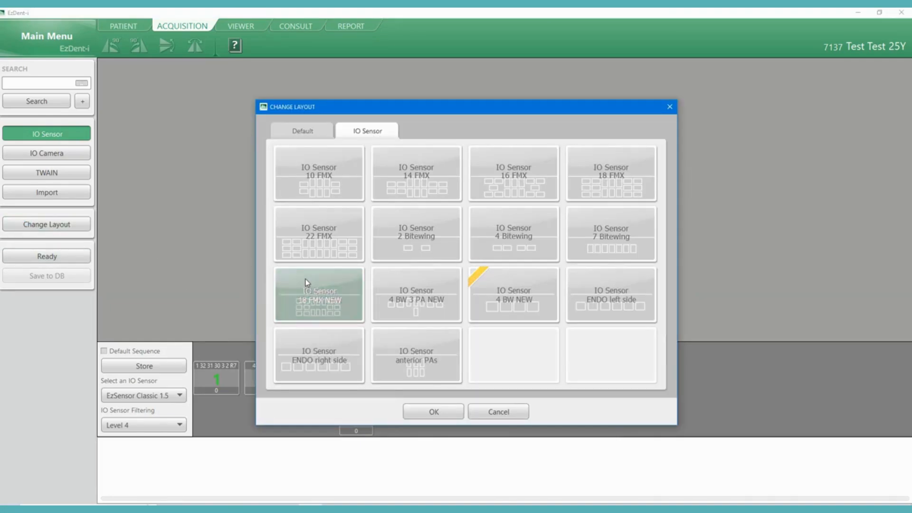
double_click(306, 279)
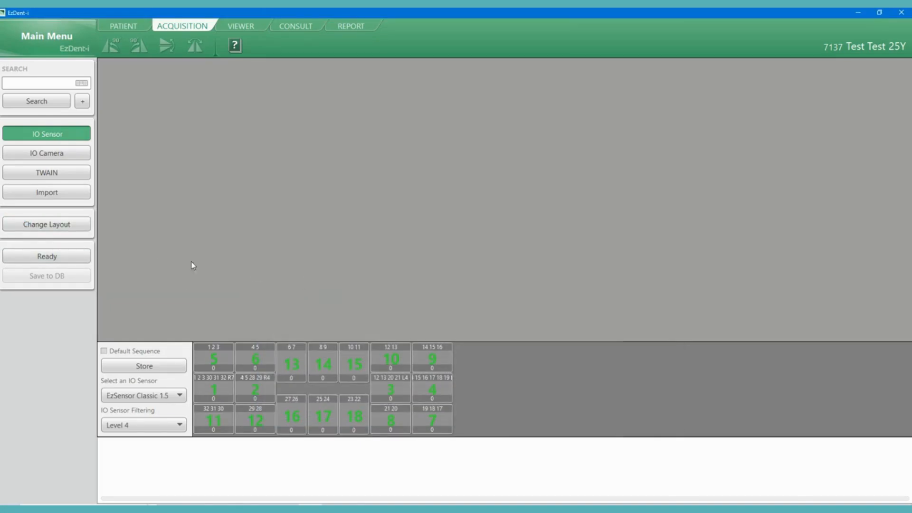
- Apply the default Teeth Code Adult layout and select tooth 3 for a single image
click(46, 232)
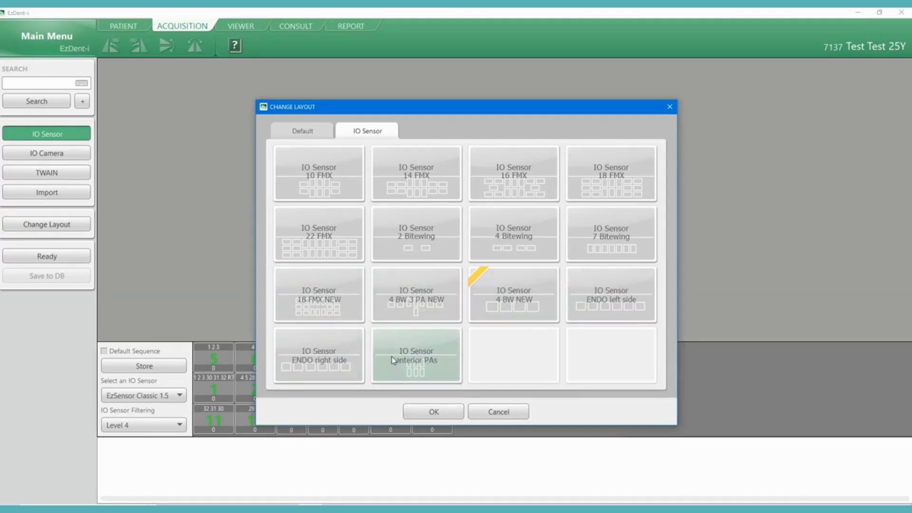
click(80, 228)
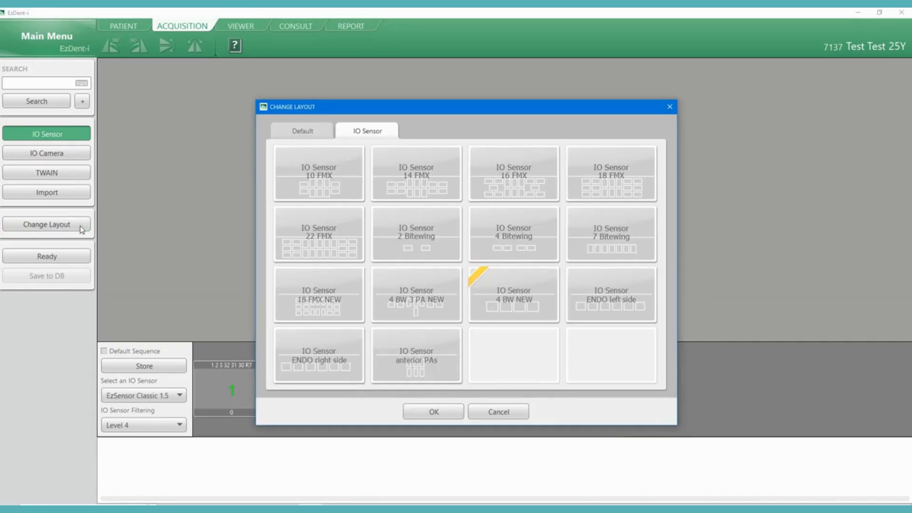
click(313, 135)
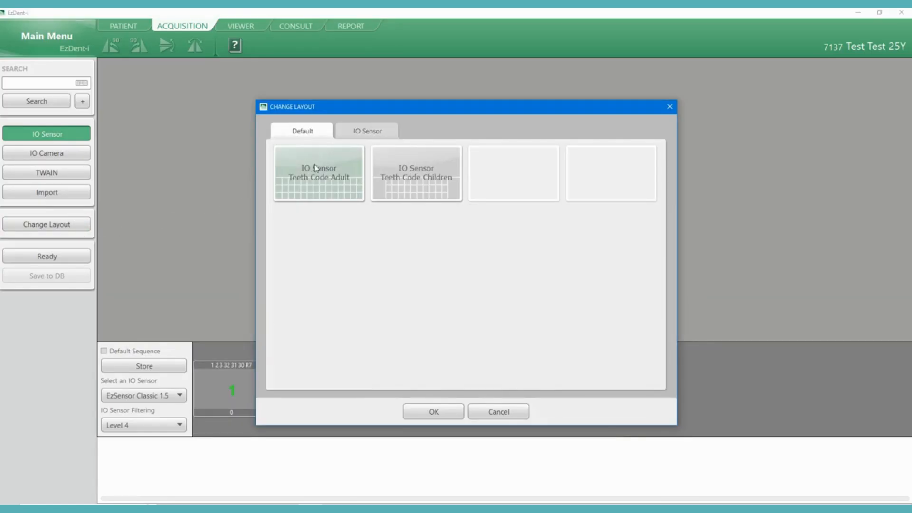
double_click(322, 188)
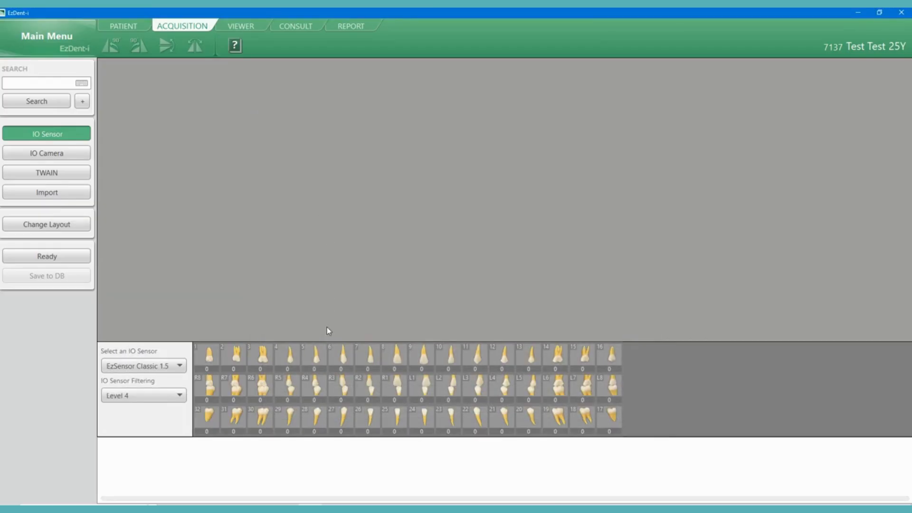
click(263, 354)
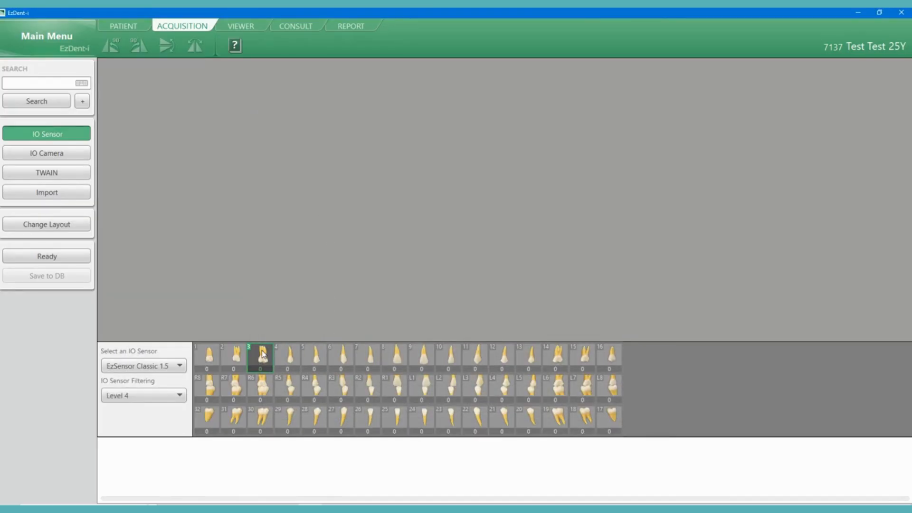
- Apply the 4 BW NEW layout and ready the IO sensor to capture the bitewings
click(46, 225)
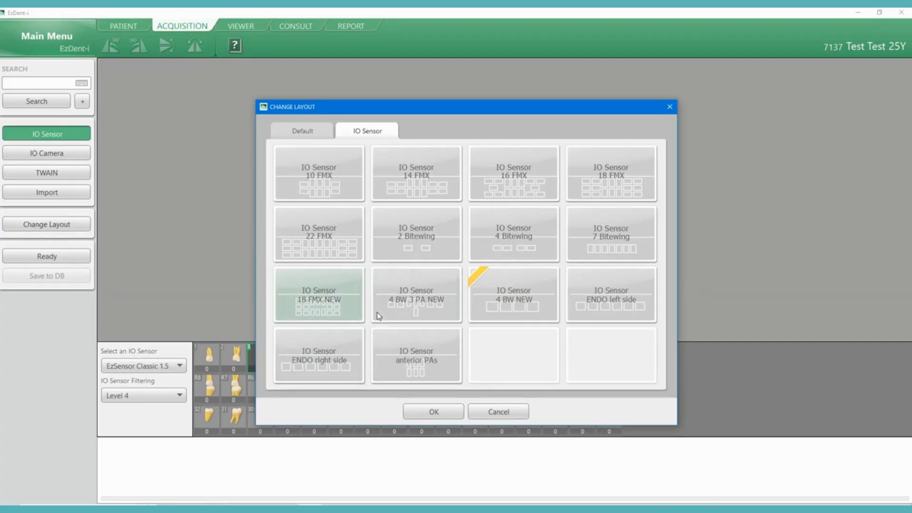
double_click(511, 315)
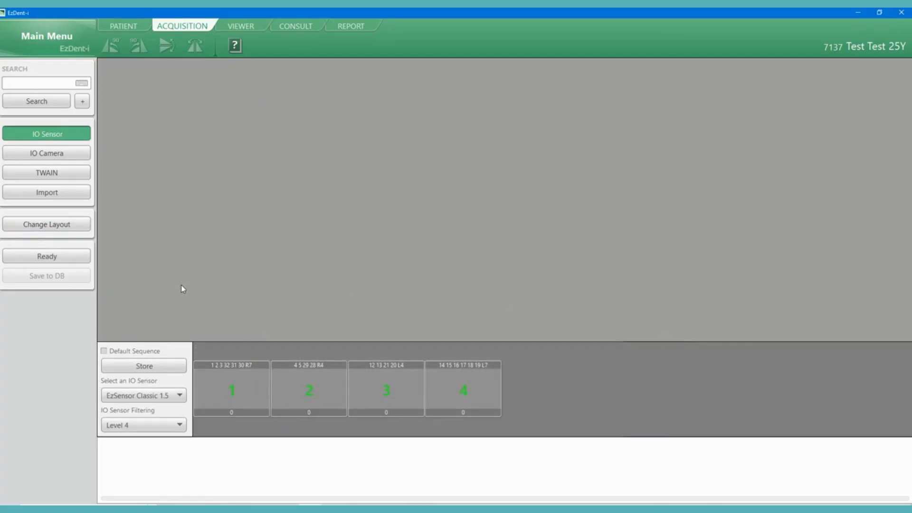
click(88, 262)
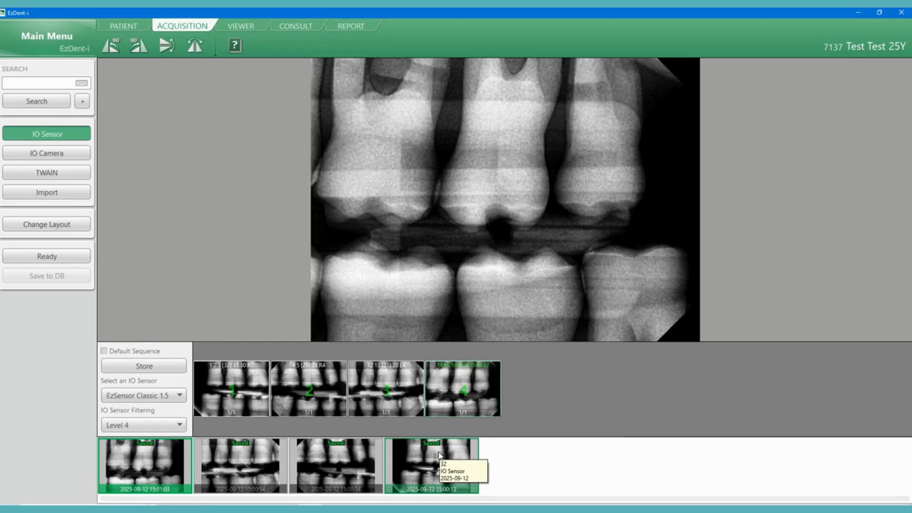
- Display the acquired images in the Viewer and filter them by date to Today
click(246, 30)
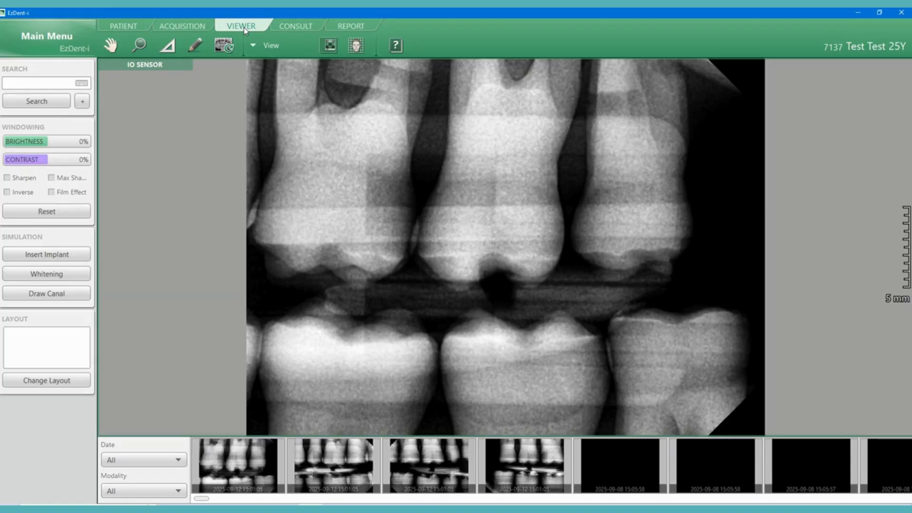
click(143, 462)
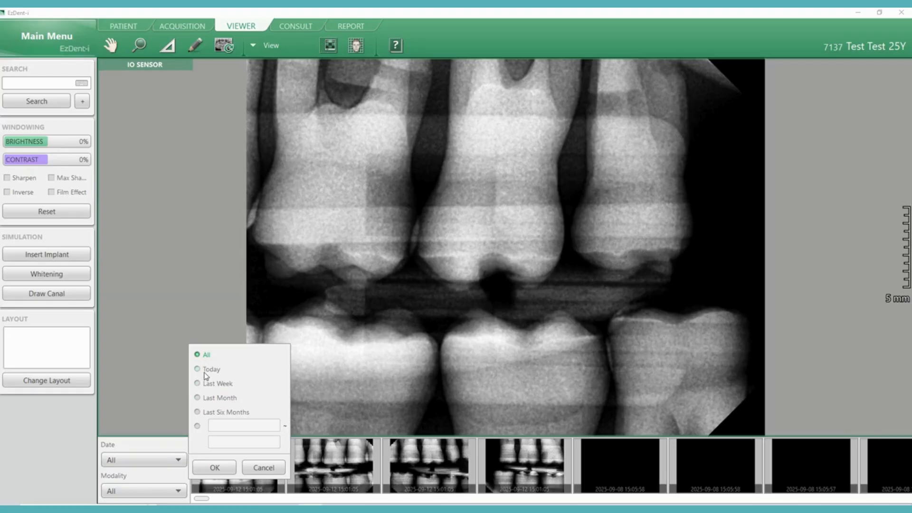
click(205, 369)
click(215, 468)
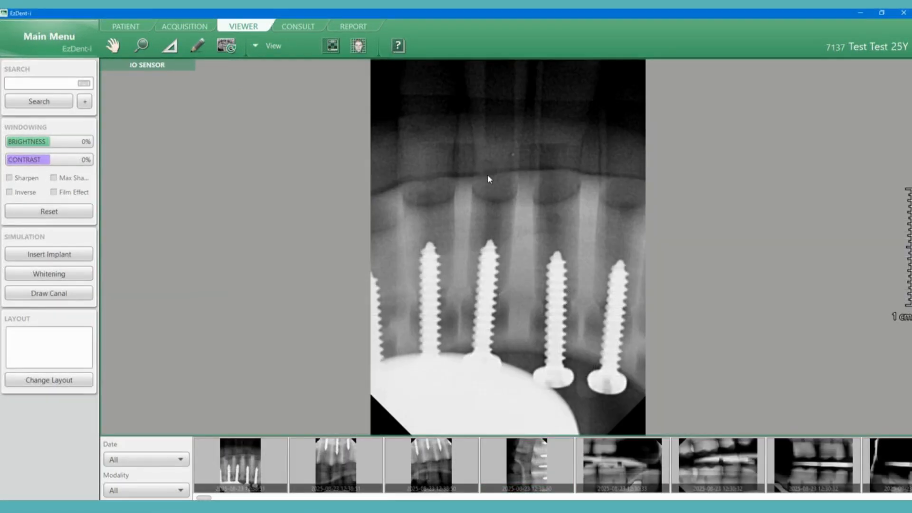
- Open the radiograph showing the screws in Image Edit and try rotating it by 90 degrees
right_click(490, 179)
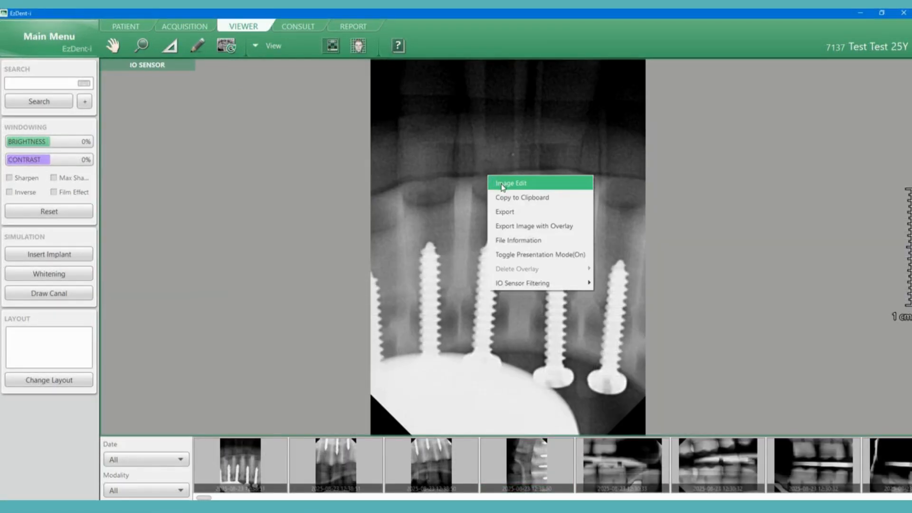
click(502, 185)
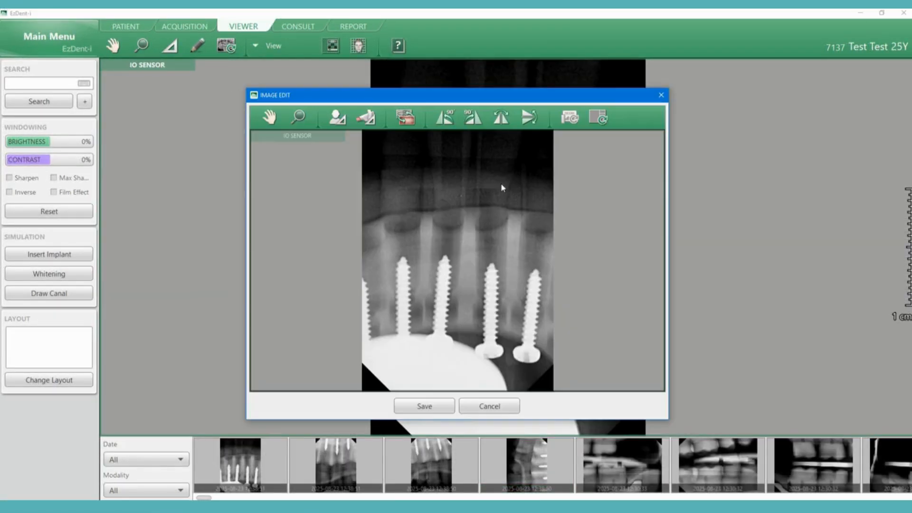
click(442, 119)
click(442, 119)
- Change the radiograph's adult teeth code to tooth 26 and save the edited image
click(405, 119)
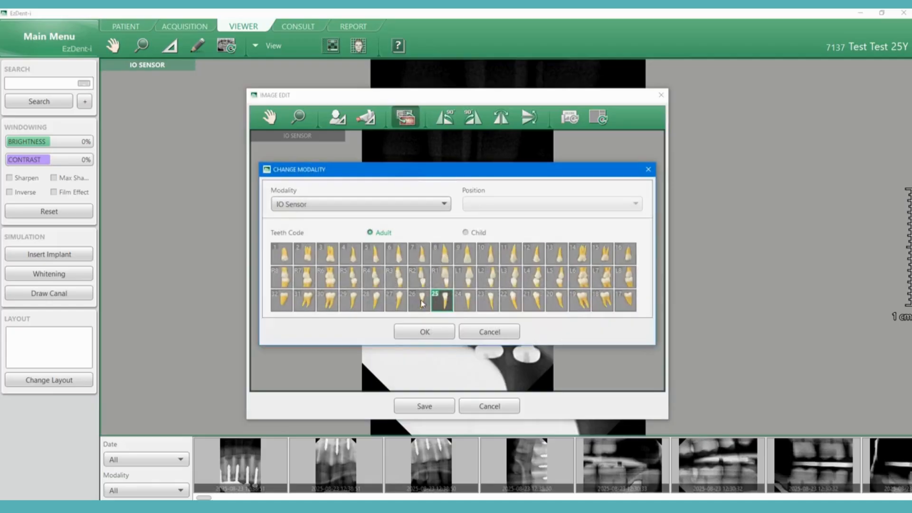
click(423, 304)
click(425, 332)
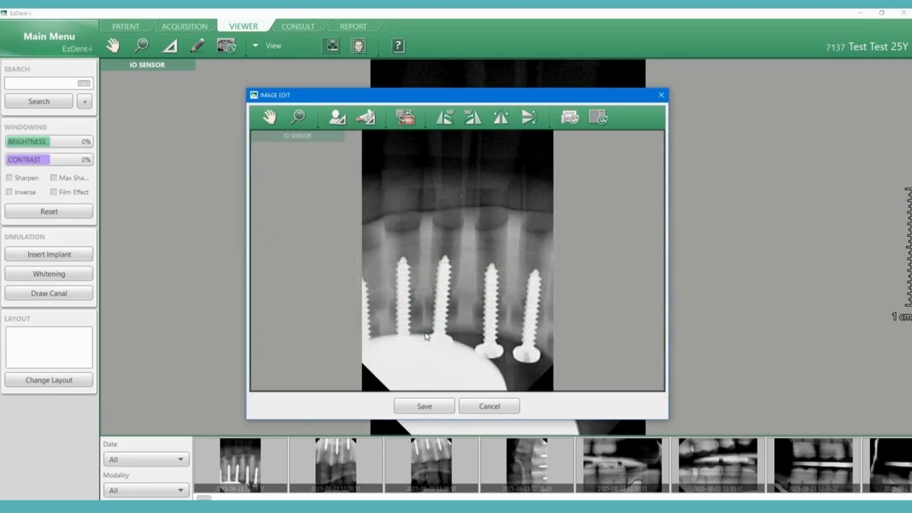
click(427, 404)
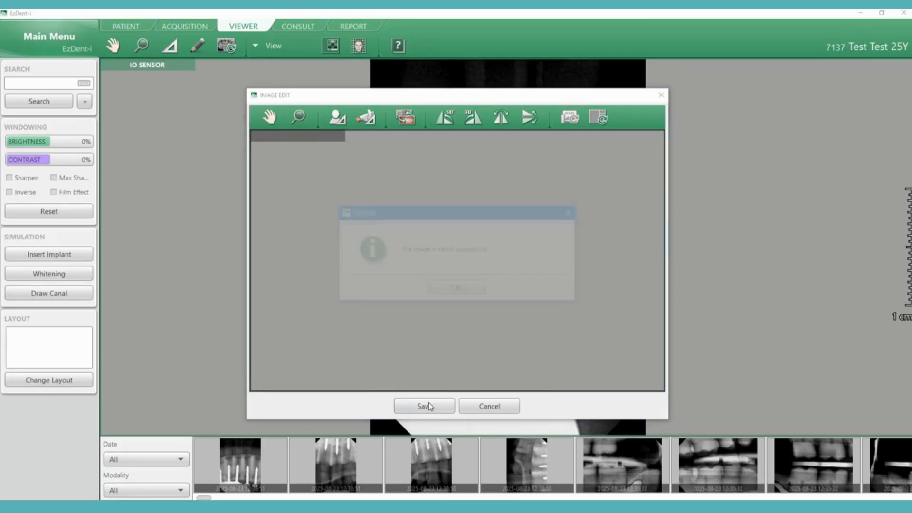
click(454, 294)
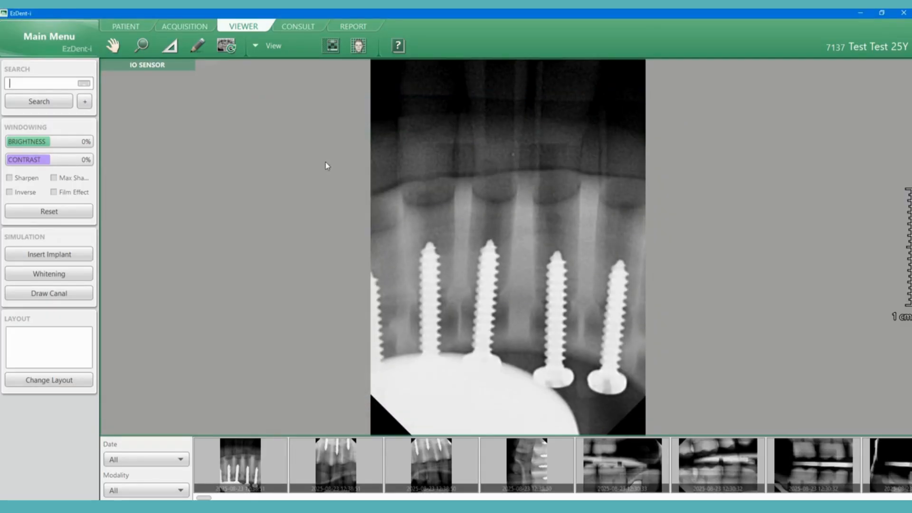
- Show the patient's image list and look up the receiving patient's chart number in Open Dental before returning to EzDent-i
click(129, 27)
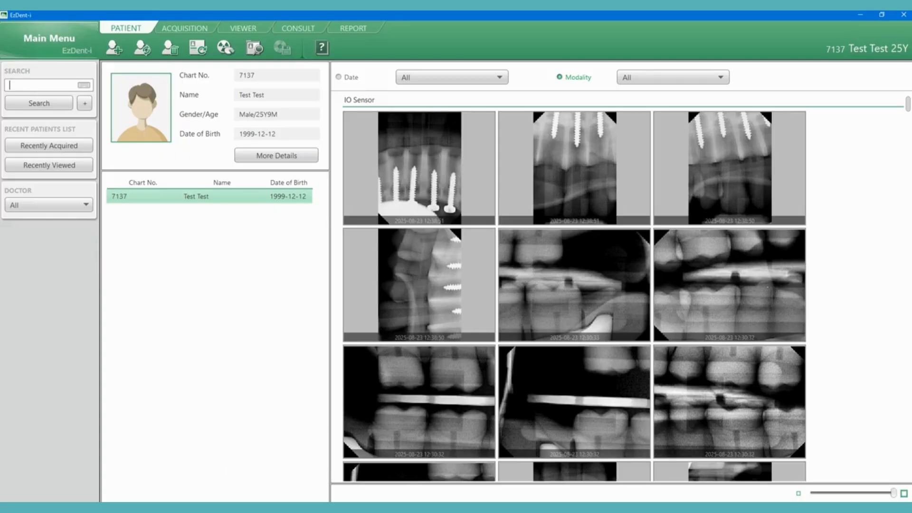
key(alt+Tab)
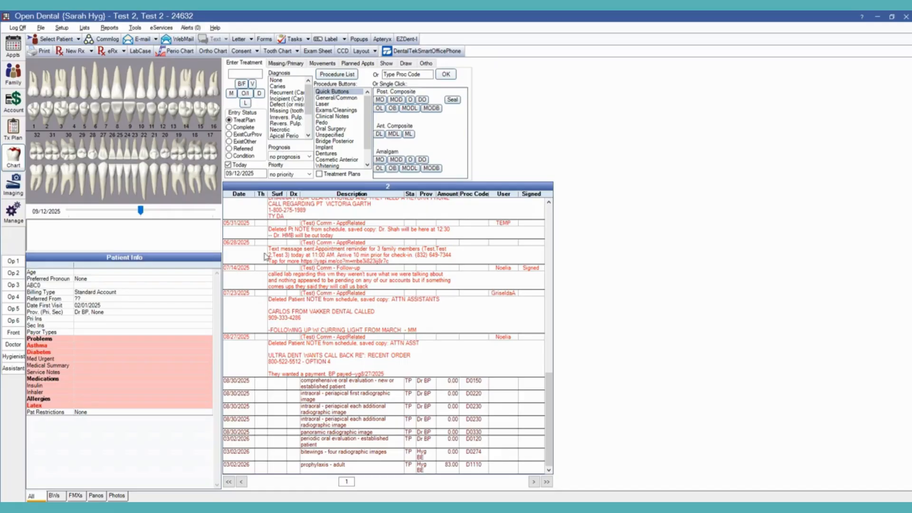
click(305, 509)
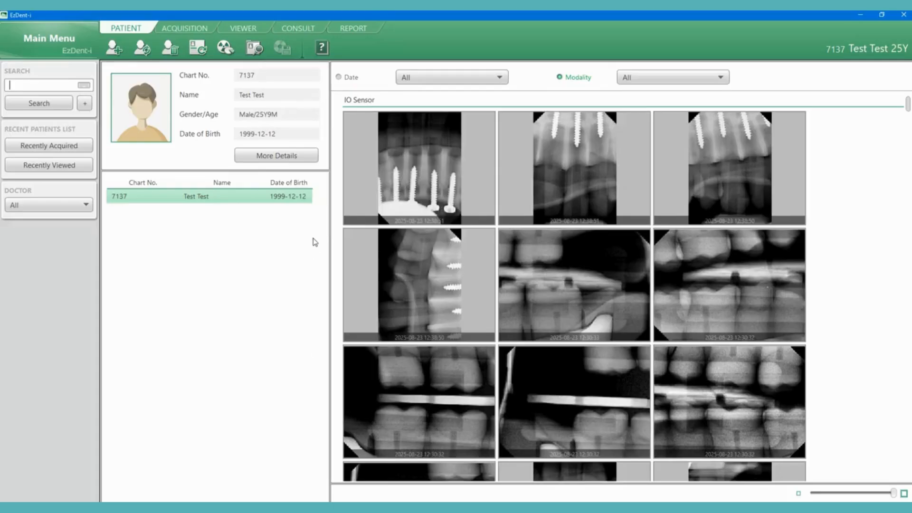
- Transfer the first IO Sensor radiograph to the other test patient, entering that patient's chart number and the security code
click(427, 169)
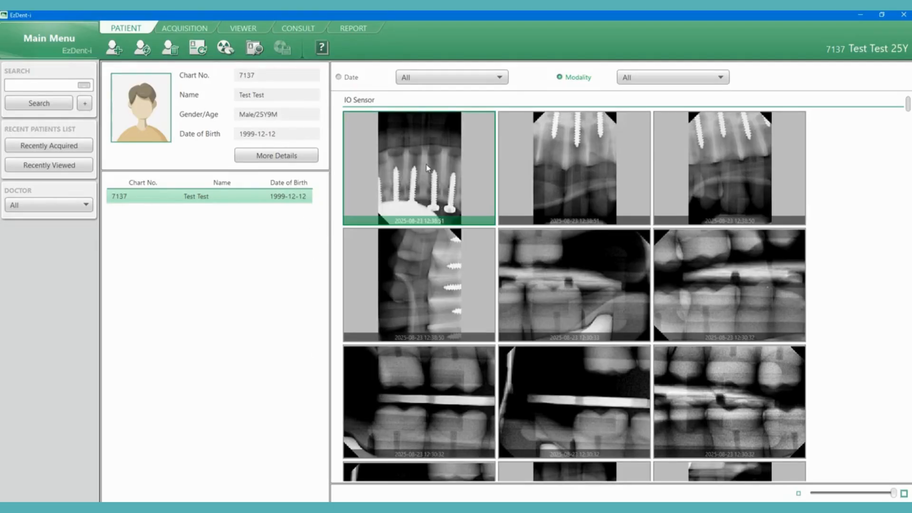
right_click(428, 169)
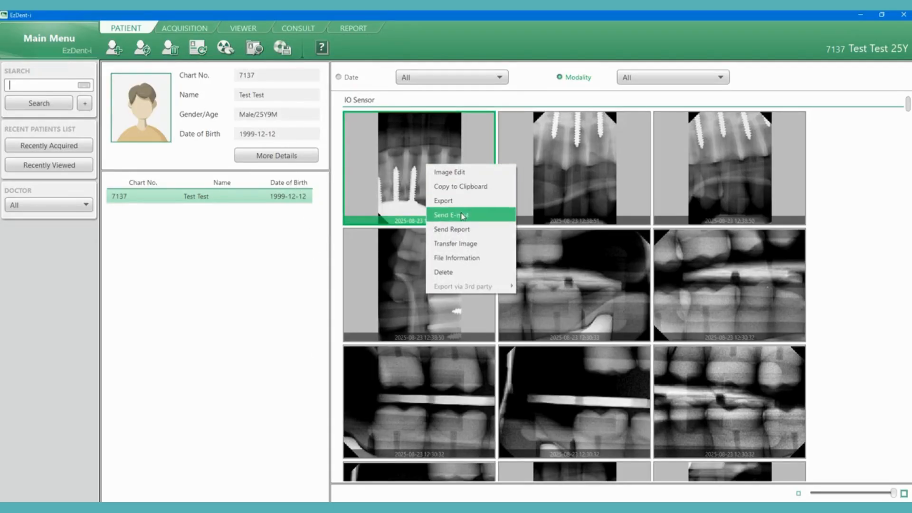
click(463, 245)
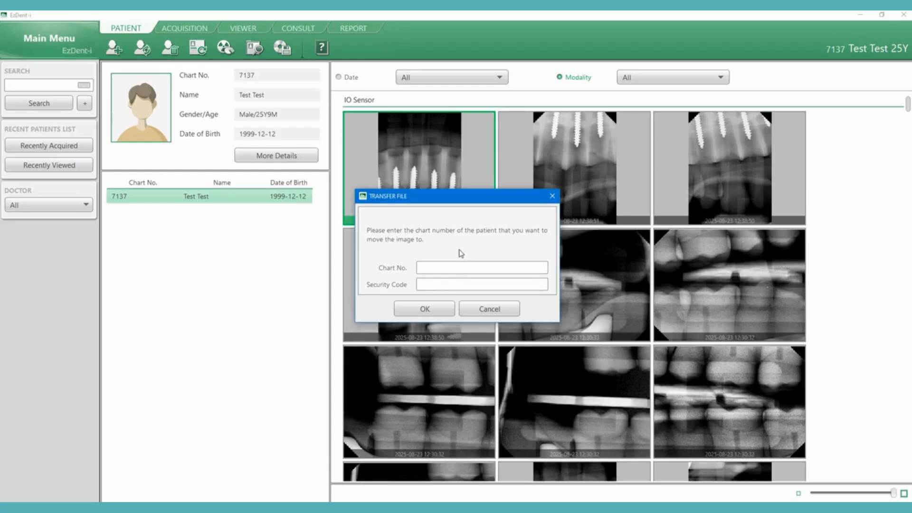
click(446, 270)
click(434, 315)
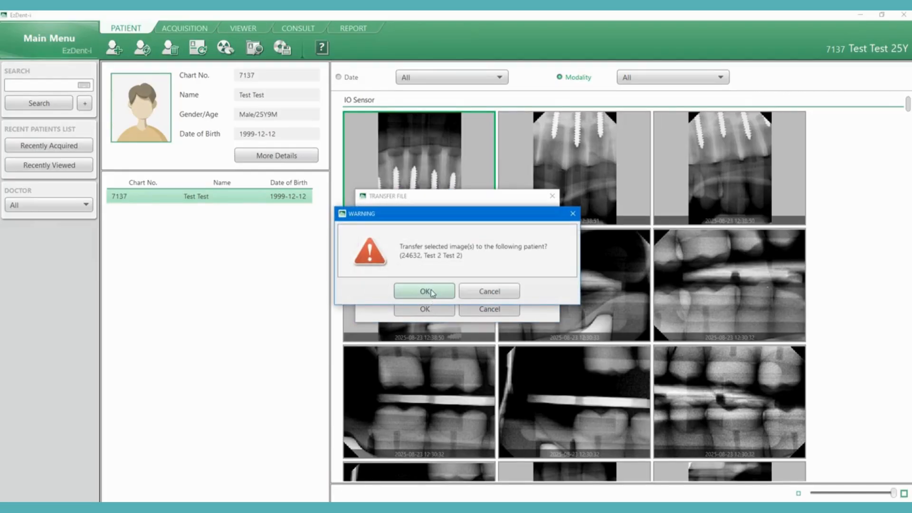
click(430, 290)
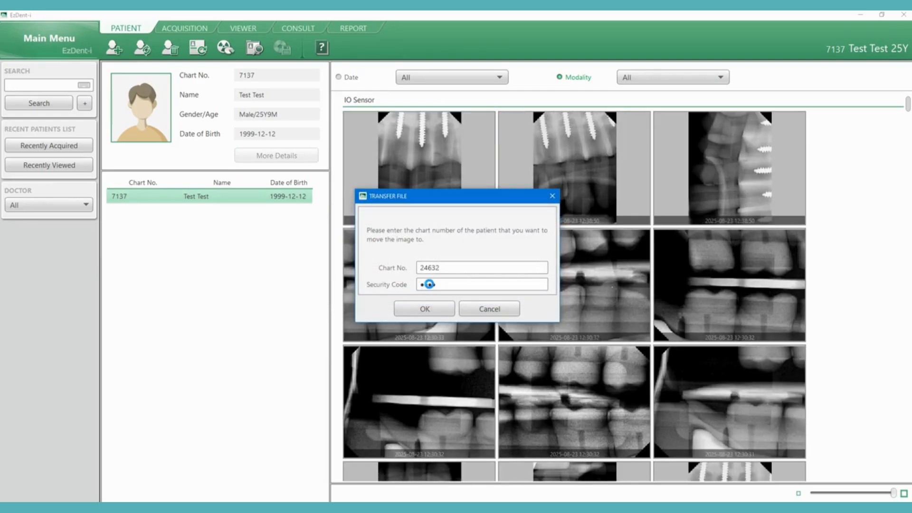
click(442, 291)
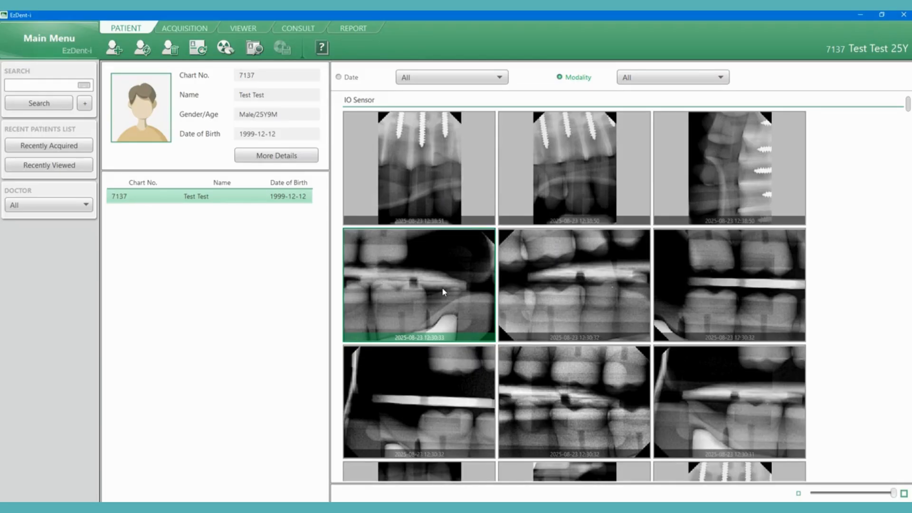
- Try to delete the first IO Sensor radiograph
click(431, 157)
right_click(431, 157)
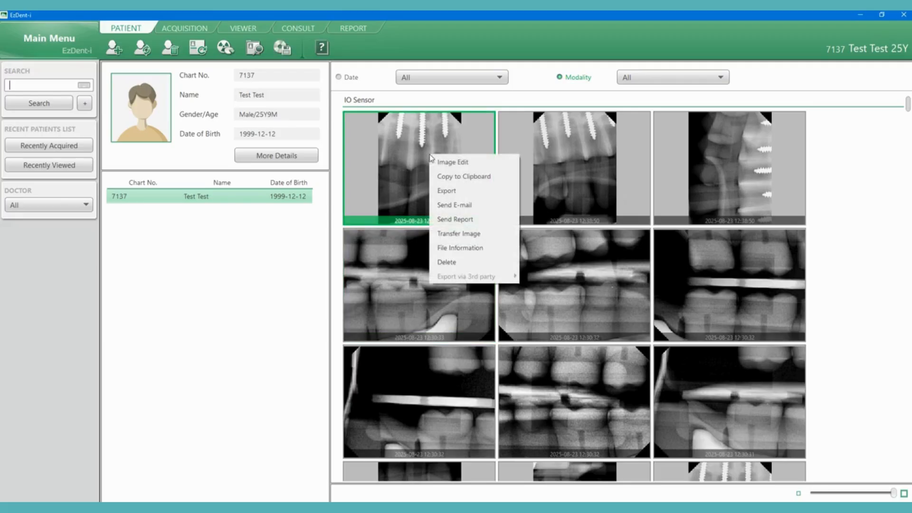
click(458, 262)
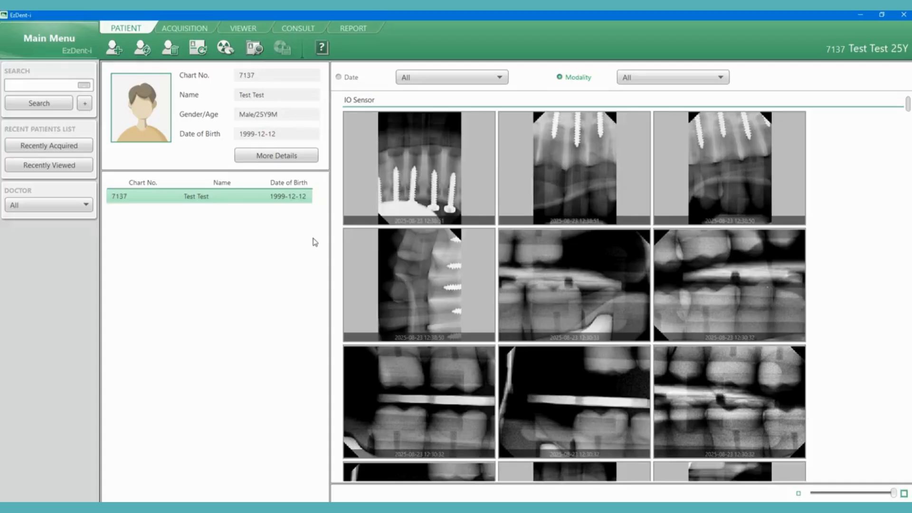
- Transfer the radiograph of the lower implant screws to the second test patient, entering that patient's chart number and the security code
right_click(427, 166)
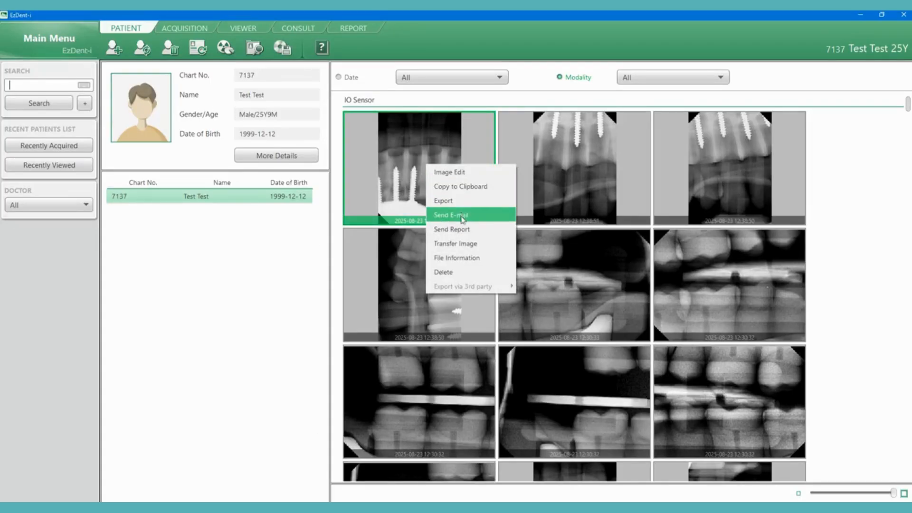
click(463, 243)
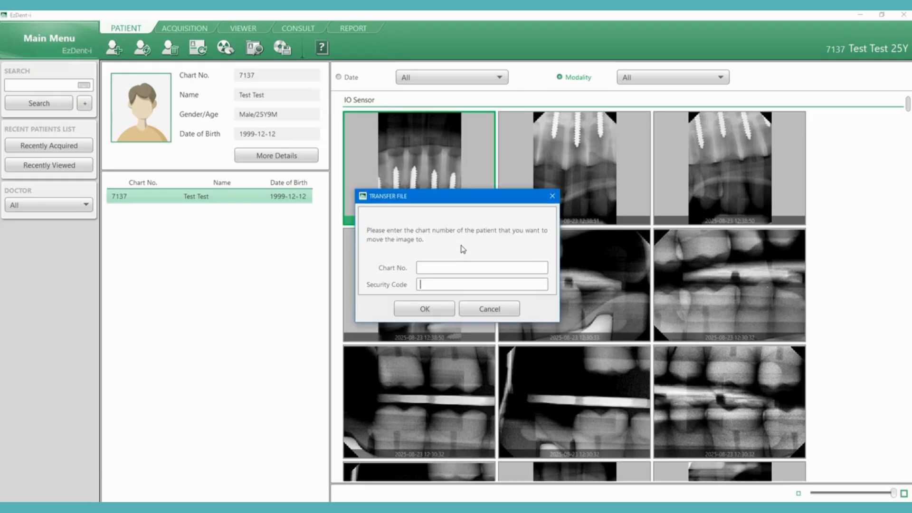
click(446, 270)
click(436, 314)
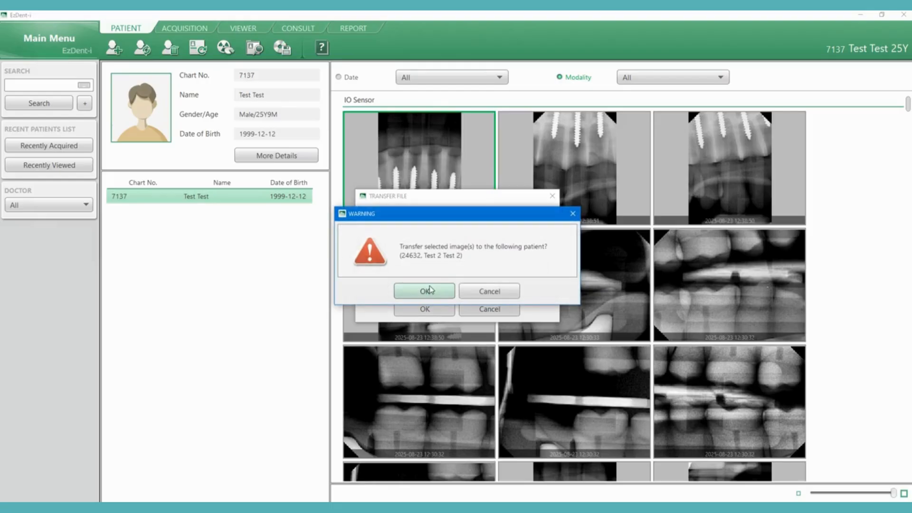
click(431, 288)
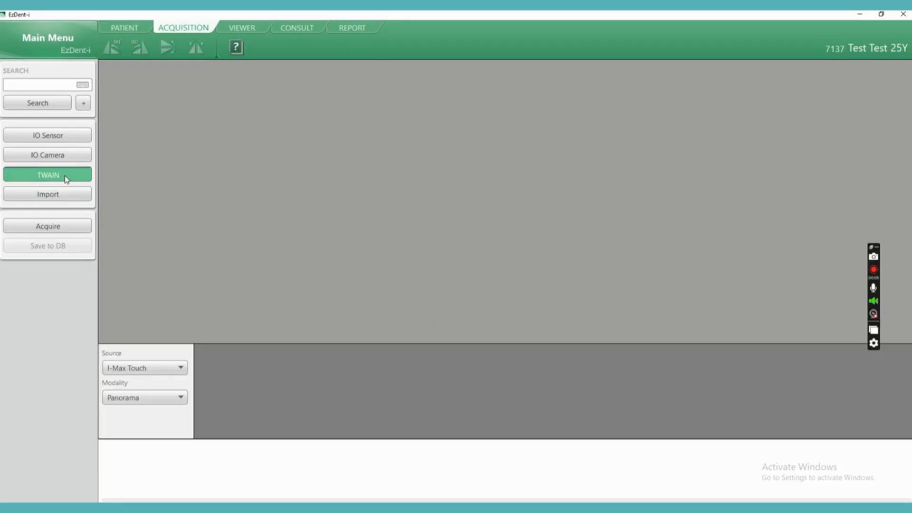
- Acquire a panorama X-ray through TWAIN from the I-Max Touch in 8 bit Gray mode and close the TWAIN dialog
click(67, 227)
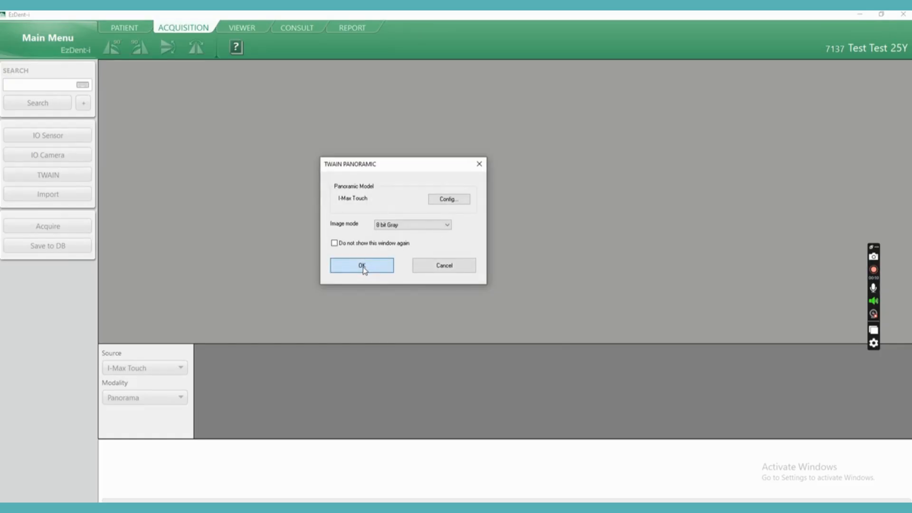
click(362, 267)
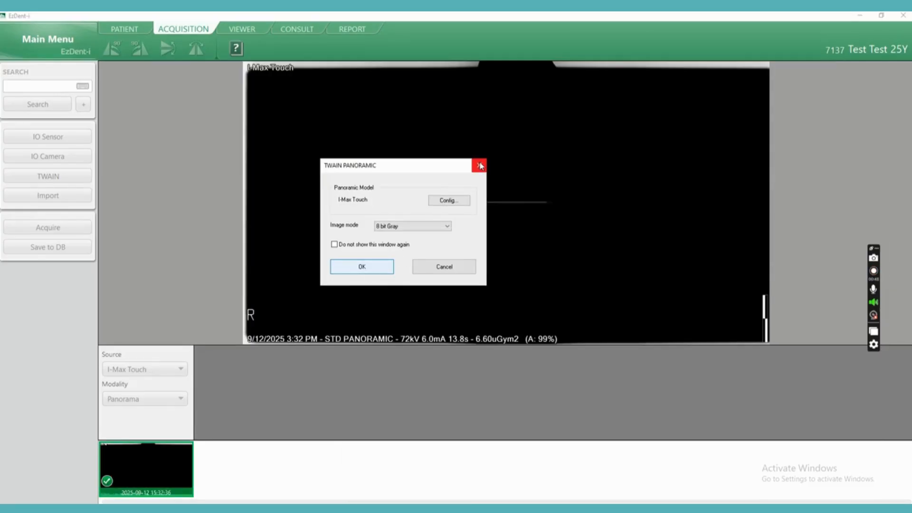
click(480, 165)
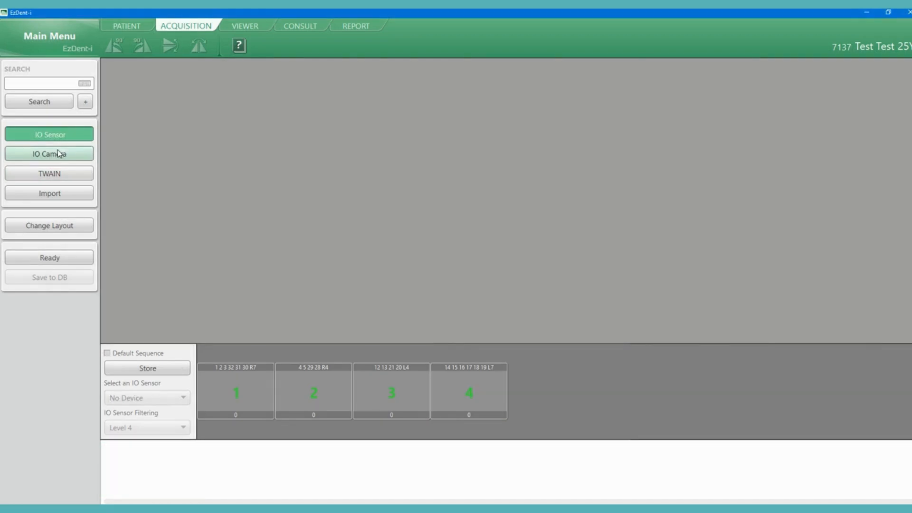
- Switch acquisition to the IO Camera and capture a series of intraoral photos into the numbered layout slots
click(54, 156)
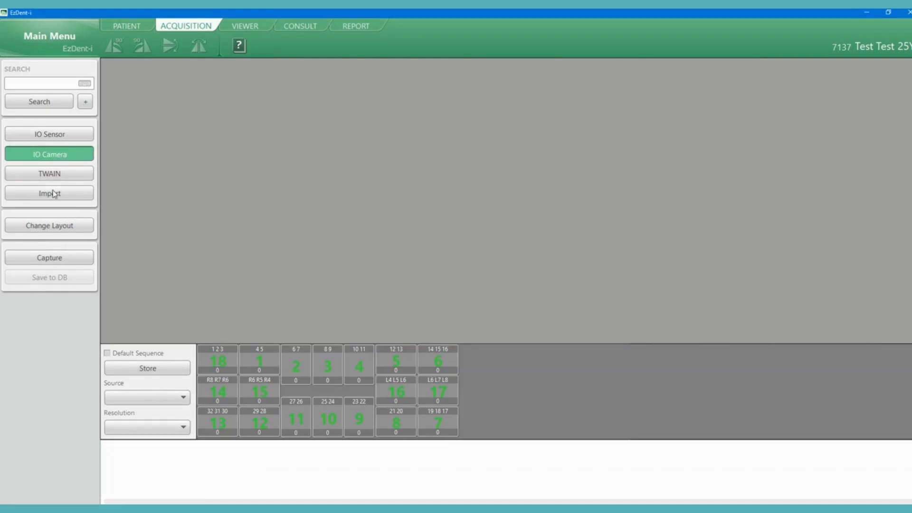
click(55, 258)
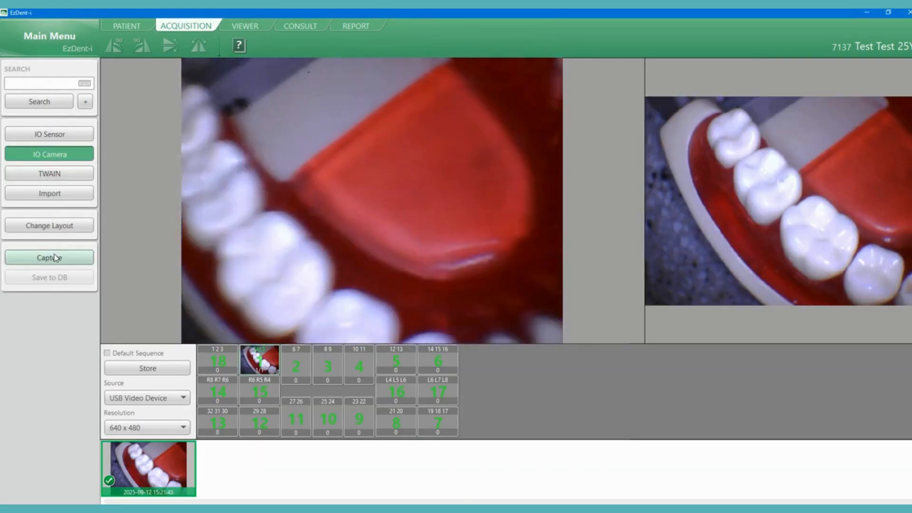
click(55, 258)
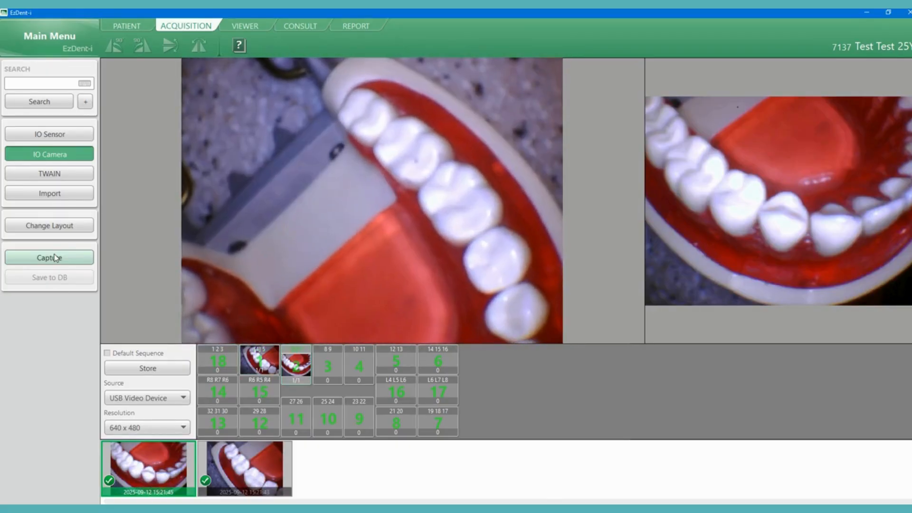
click(55, 258)
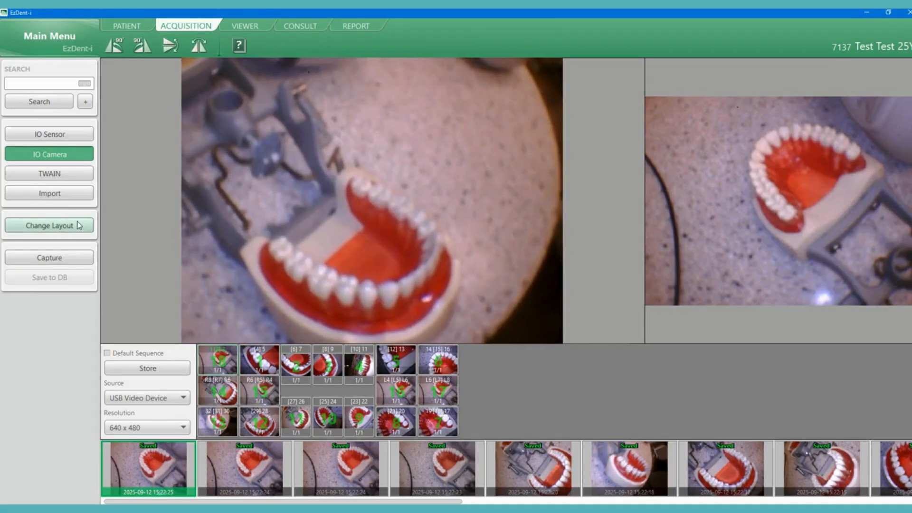
- Change the IO Camera layout to the first default layout, which has a separate slot for each tooth
click(79, 226)
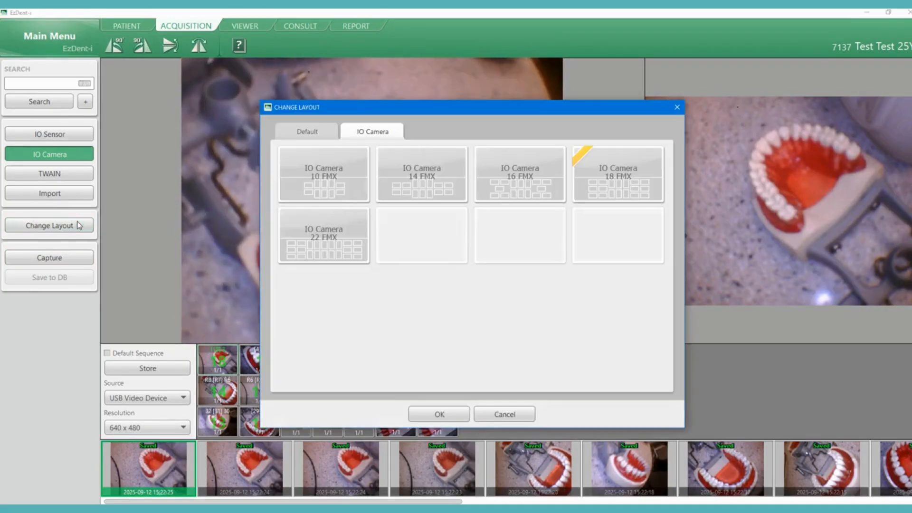
click(306, 136)
double_click(328, 195)
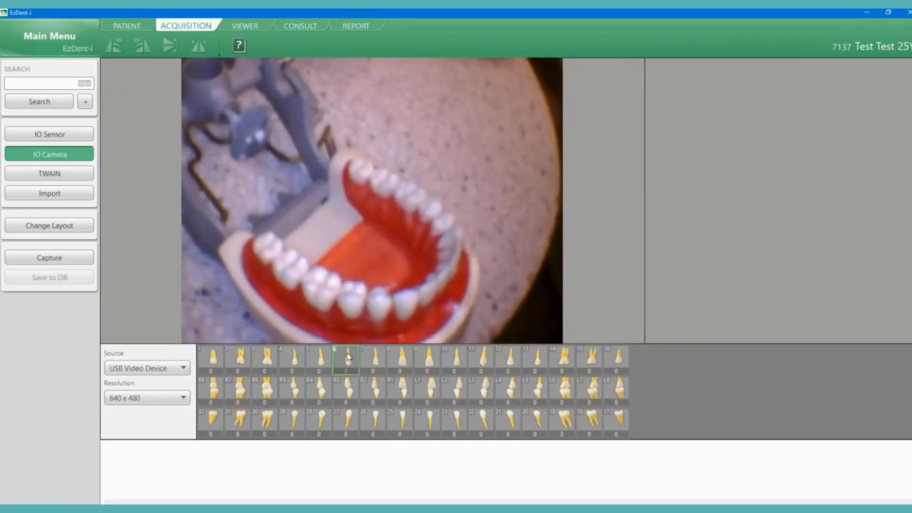
- Capture an intraoral photo for tooth 30 and another for tooth 19
click(259, 423)
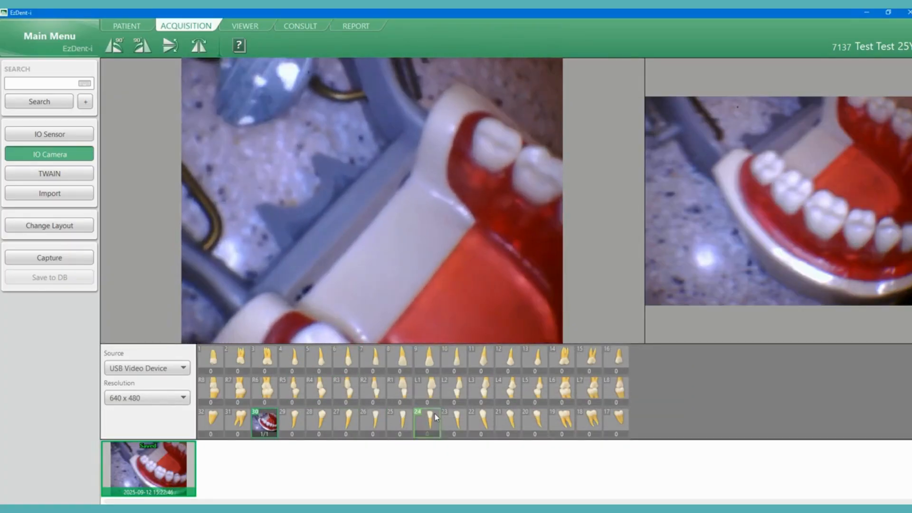
click(564, 423)
click(564, 423)
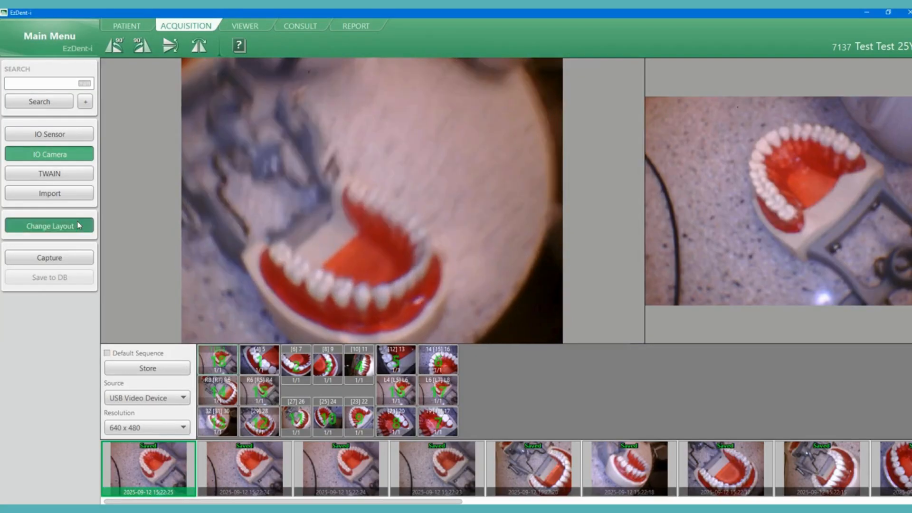
- Open the layout choices for the IO Camera
click(49, 225)
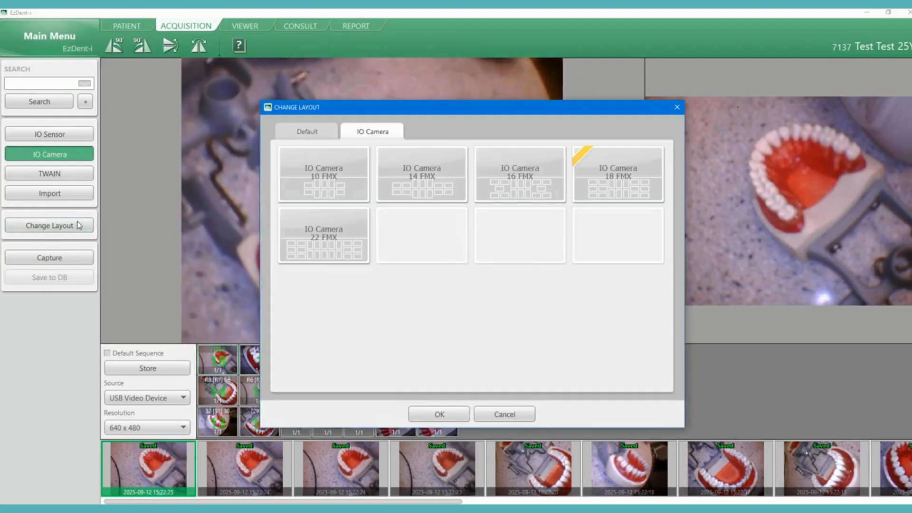